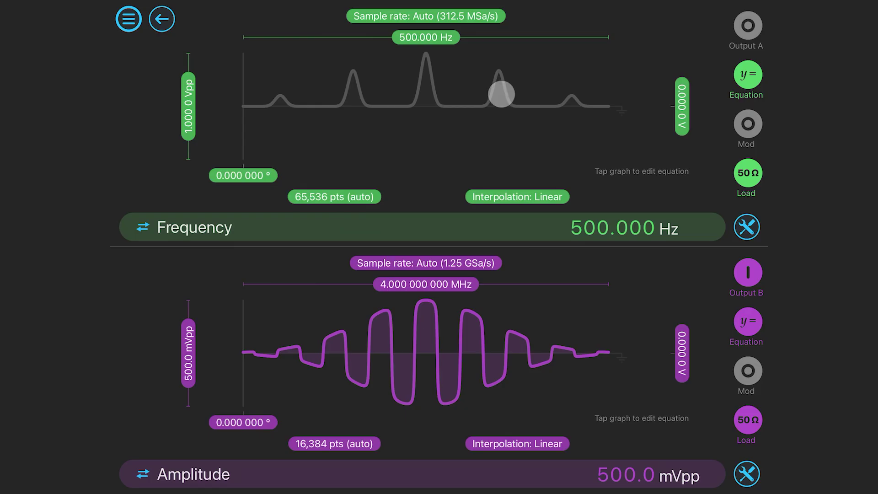
# Remove the trailing ^20 from the Output A equation and save it
pyautogui.click(502, 94)
pyautogui.click(426, 148)
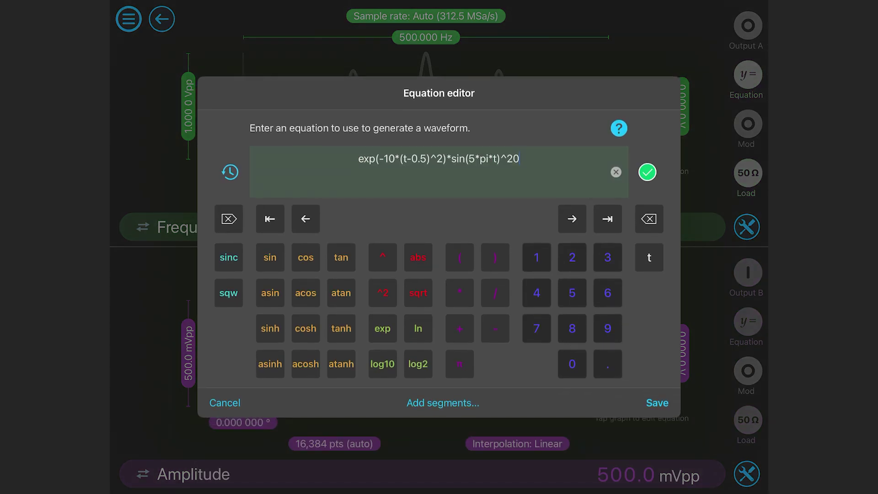
pyautogui.click(649, 219)
pyautogui.click(658, 403)
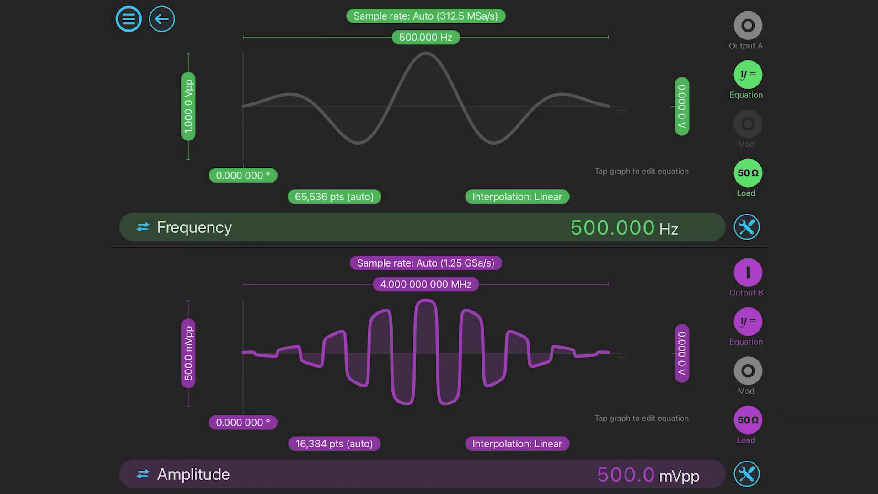
# Pulse Output A with 2 dead cycles and switch it on
pyautogui.click(748, 124)
pyautogui.click(703, 125)
pyautogui.click(621, 26)
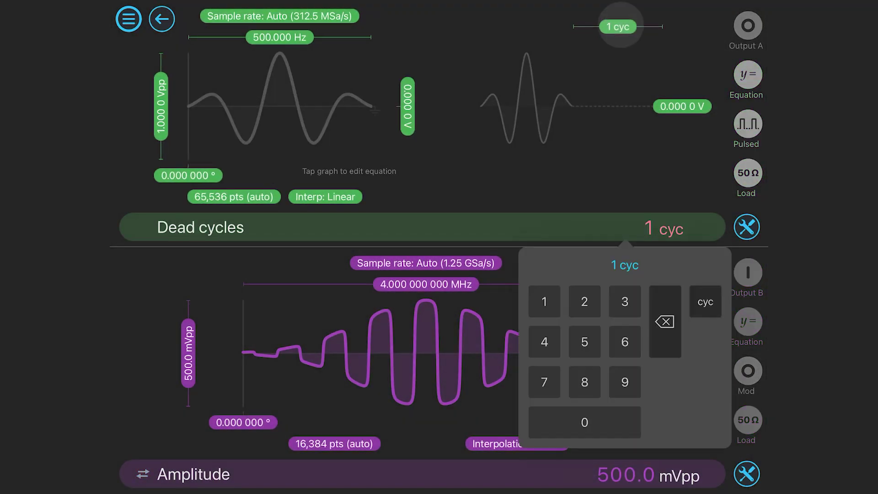
pyautogui.click(584, 302)
pyautogui.click(706, 302)
pyautogui.click(748, 27)
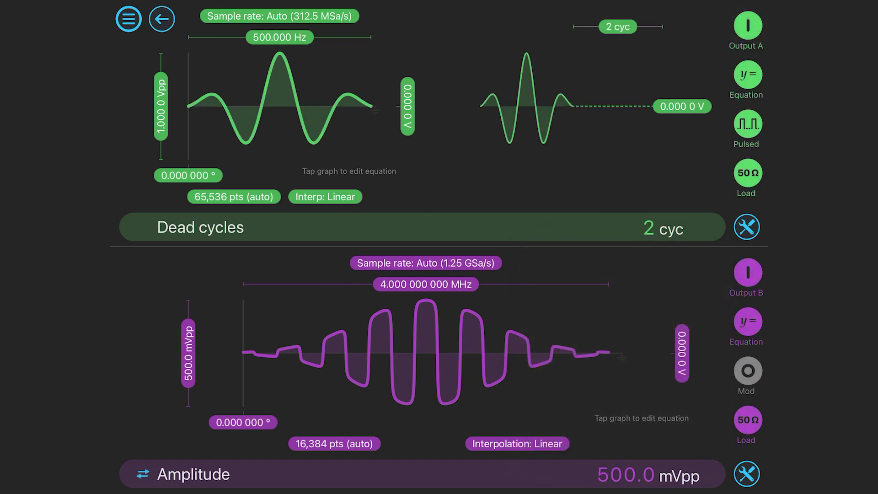
# Give Output 1 a pulsed sinc waveform with 10 dead cycles and enable it
pyautogui.click(162, 20)
pyautogui.scroll(5, 503, 270)
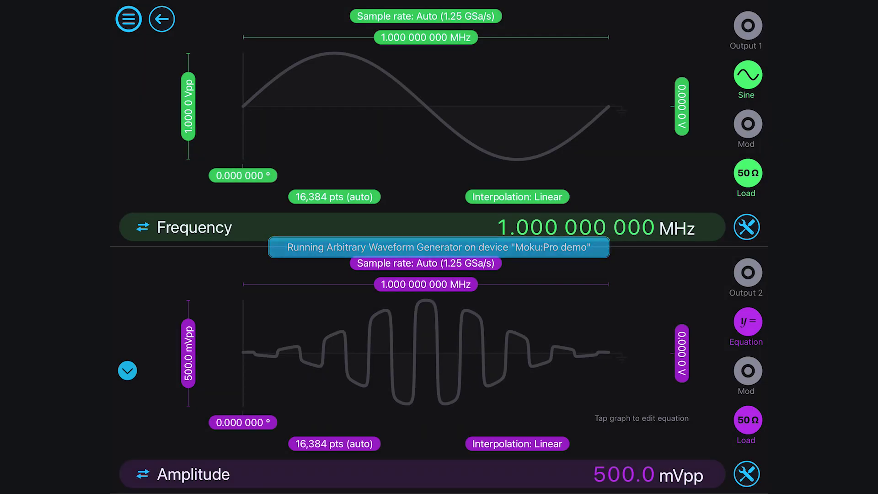
pyautogui.click(748, 74)
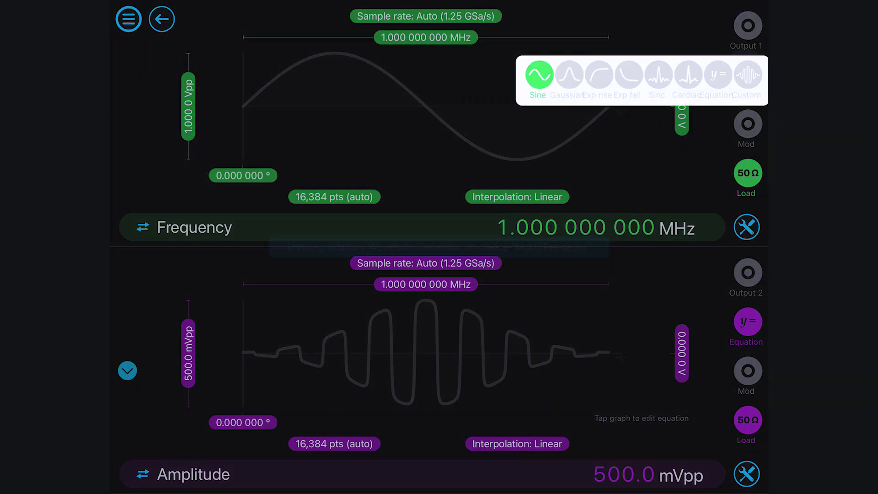
pyautogui.click(480, 74)
pyautogui.click(748, 124)
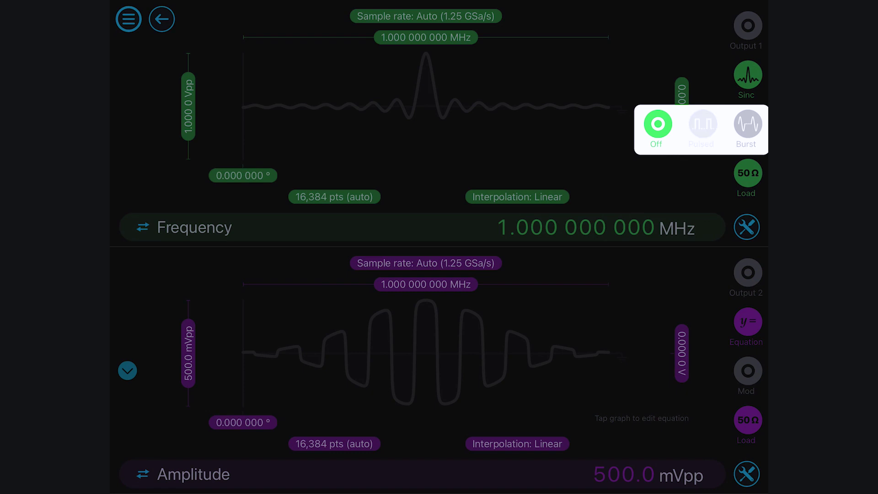
pyautogui.click(749, 123)
pyautogui.click(619, 27)
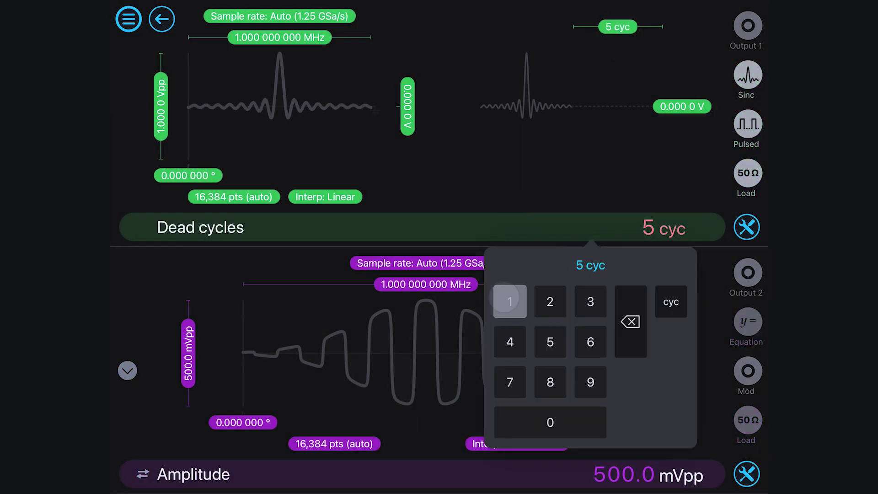
pyautogui.click(671, 302)
pyautogui.click(749, 26)
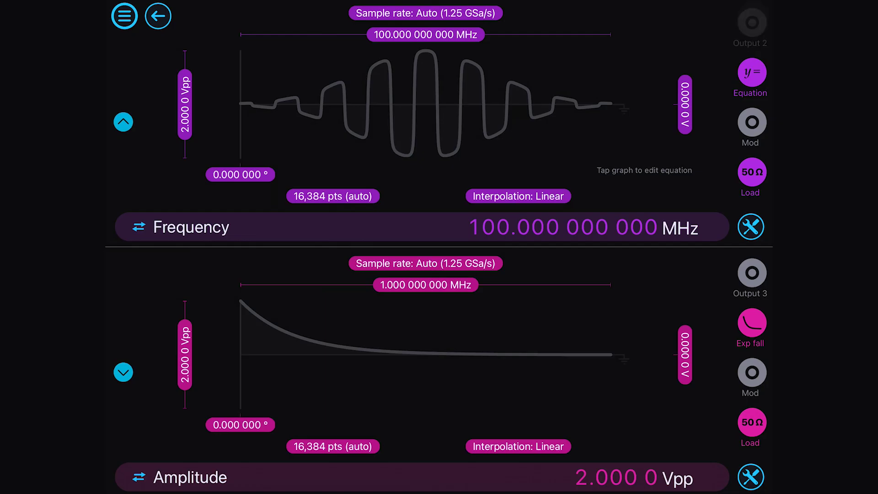
pyautogui.scroll(-5, 506, 360)
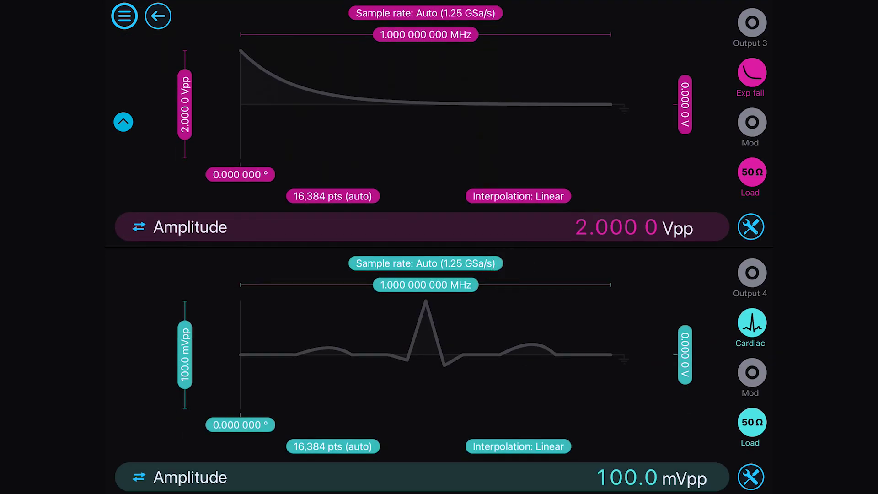
# Set Output 3 to a 312.5 MSa/s sample rate and 10 Vpp amplitude
pyautogui.click(440, 13)
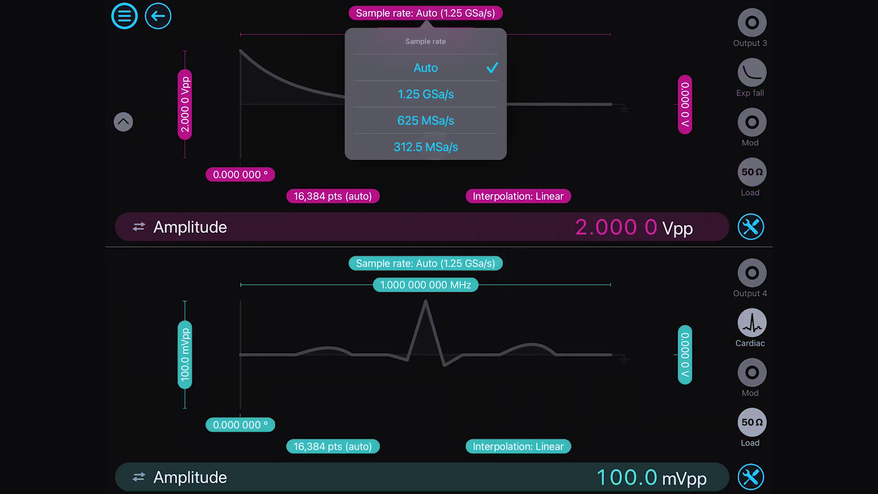
pyautogui.click(426, 147)
pyautogui.click(191, 119)
pyautogui.click(372, 212)
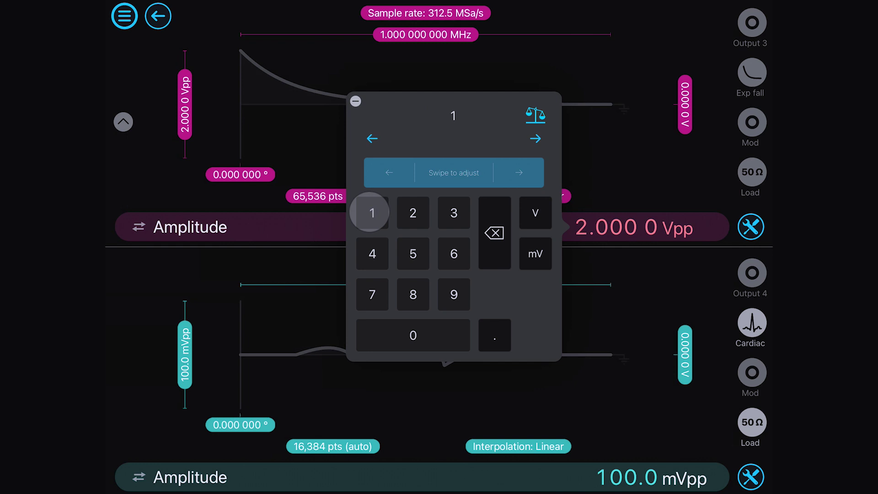
pyautogui.click(414, 336)
pyautogui.click(535, 213)
# Make Output 3 a sinc and switch it on; set Output 4 to 625 MSa/s
pyautogui.click(752, 79)
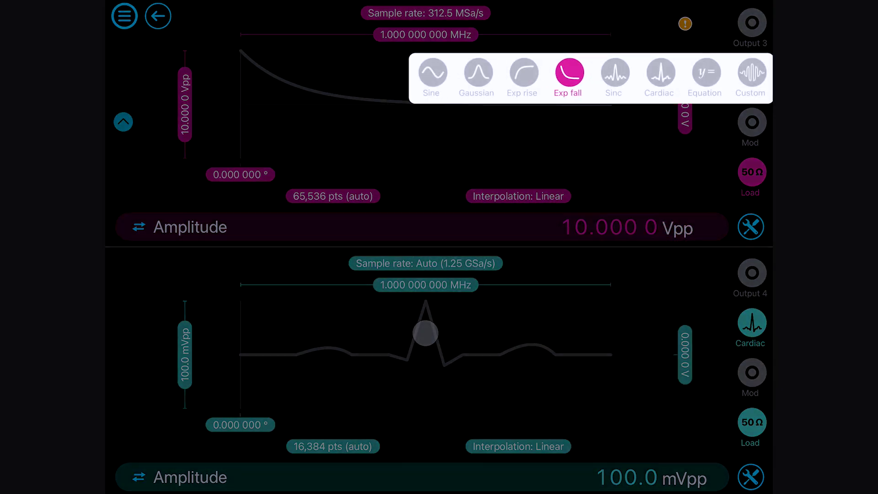
pyautogui.click(615, 73)
pyautogui.click(753, 25)
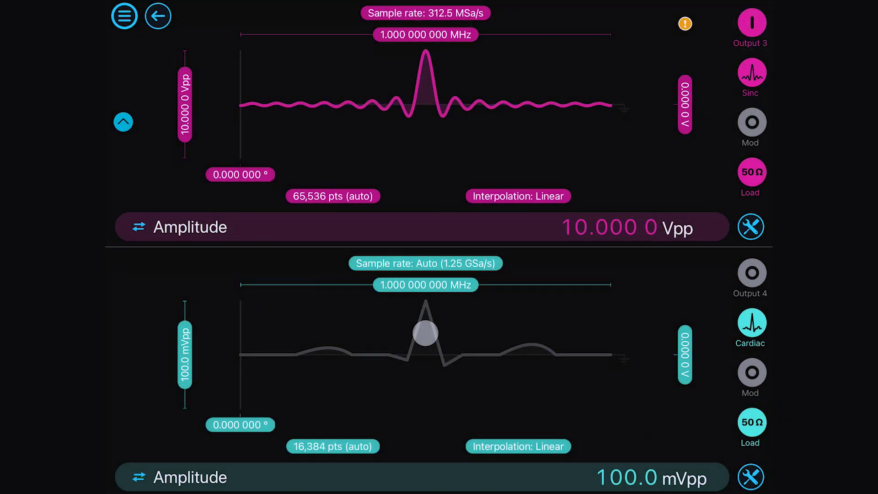
pyautogui.click(465, 263)
pyautogui.click(426, 209)
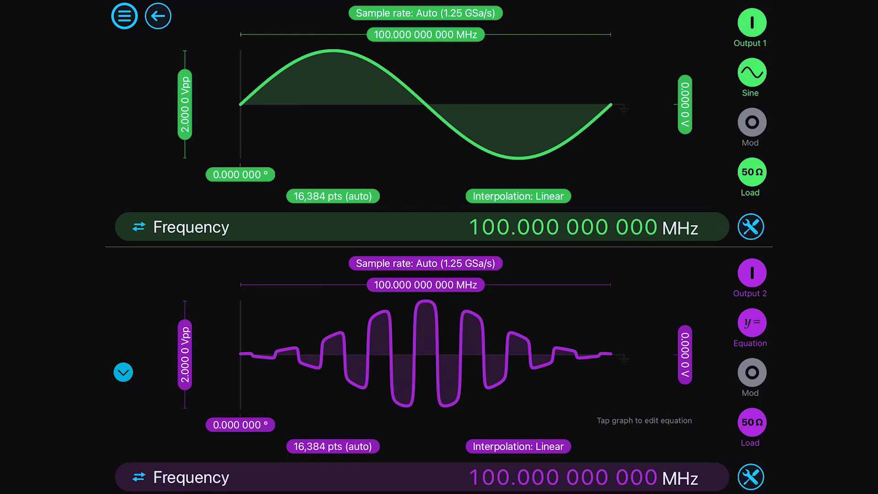
# Try the Cardiac shape on Output 1, then switch to Custom and load a waveform file
pyautogui.click(752, 74)
pyautogui.click(661, 77)
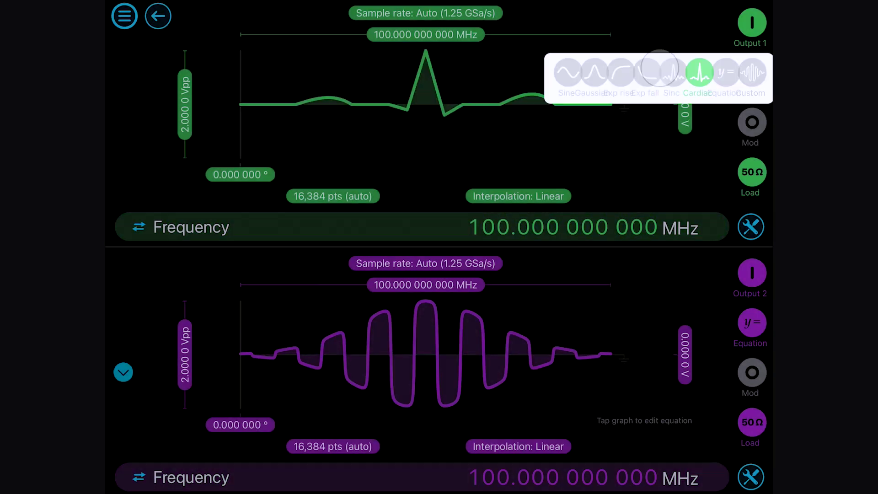
pyautogui.click(753, 74)
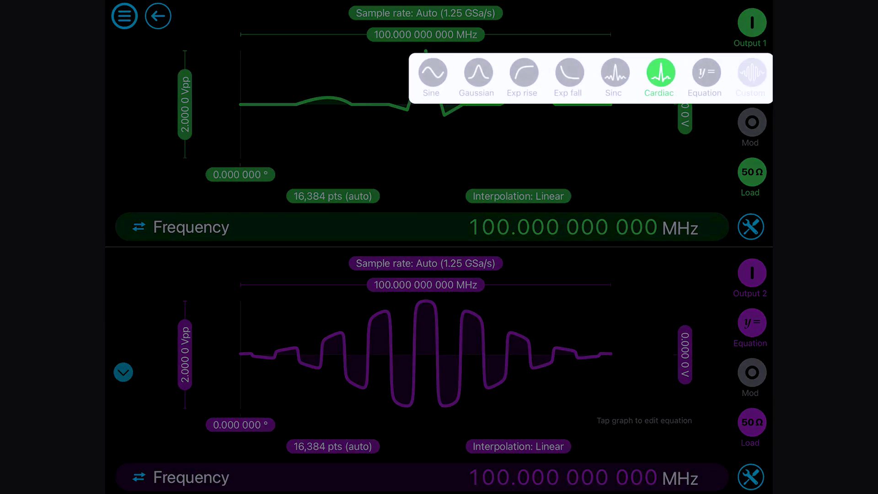
pyautogui.click(752, 74)
pyautogui.click(565, 101)
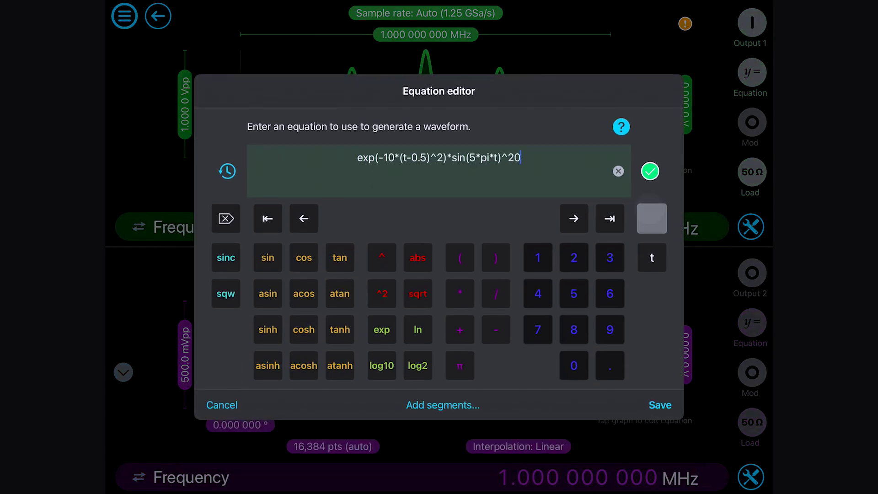
# Change the Output 1 equation exponent from 20 to 10 and apply it
pyautogui.click(652, 218)
pyautogui.click(538, 257)
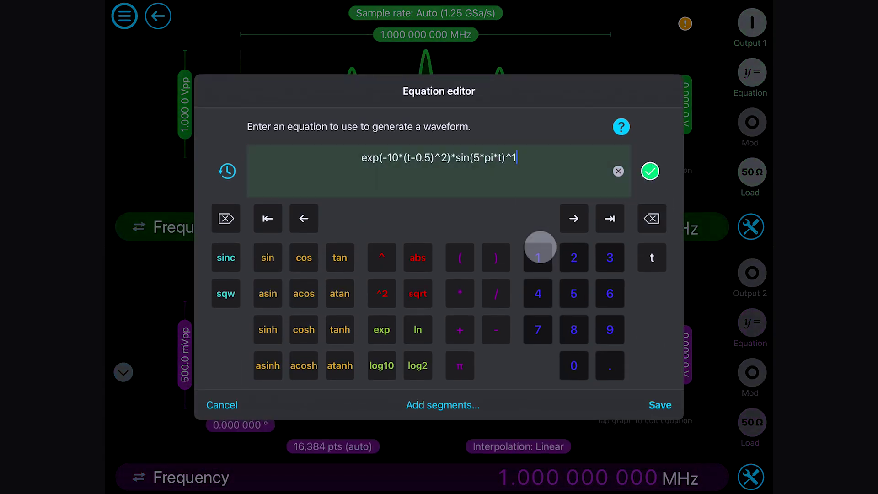
pyautogui.click(574, 366)
pyautogui.click(661, 406)
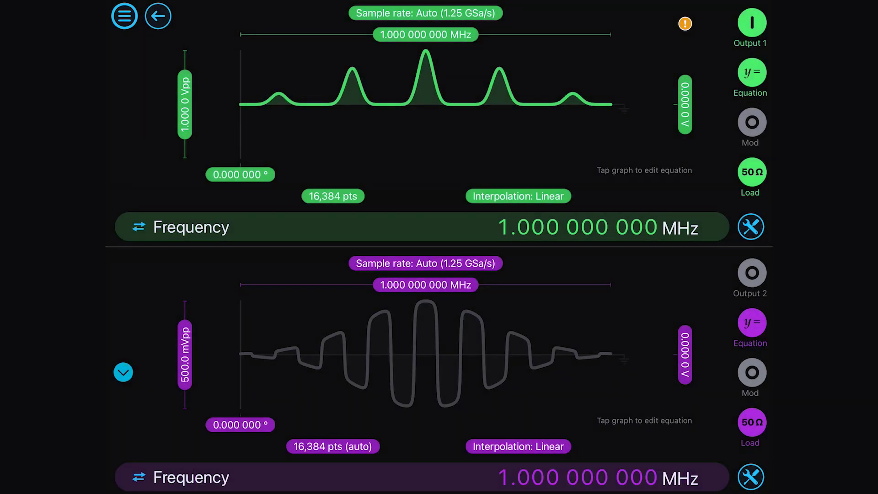
# Add segment (b) from 0.5 to 1 using (t-0.1) and save the waveform
pyautogui.click(499, 77)
pyautogui.click(426, 147)
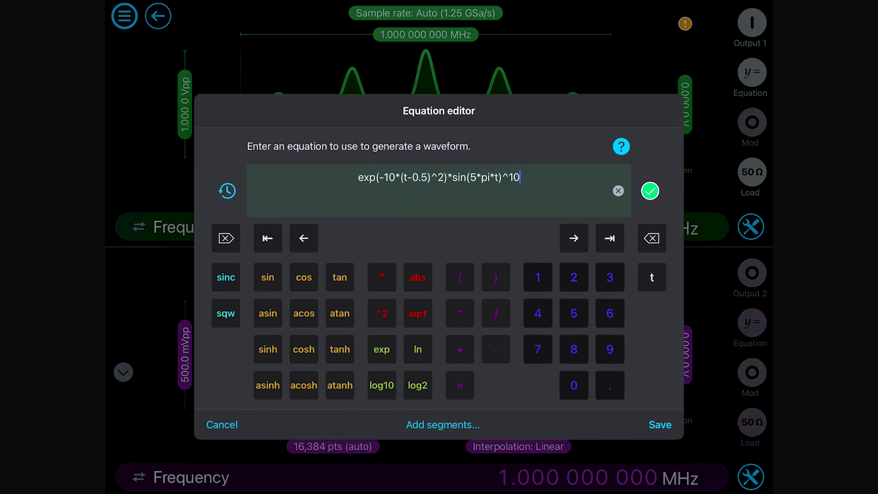
pyautogui.click(443, 405)
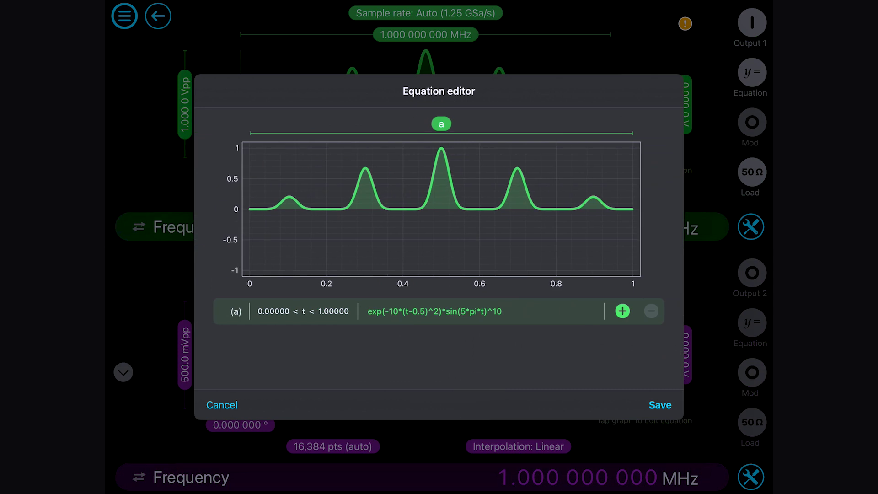
pyautogui.click(623, 311)
pyautogui.click(480, 334)
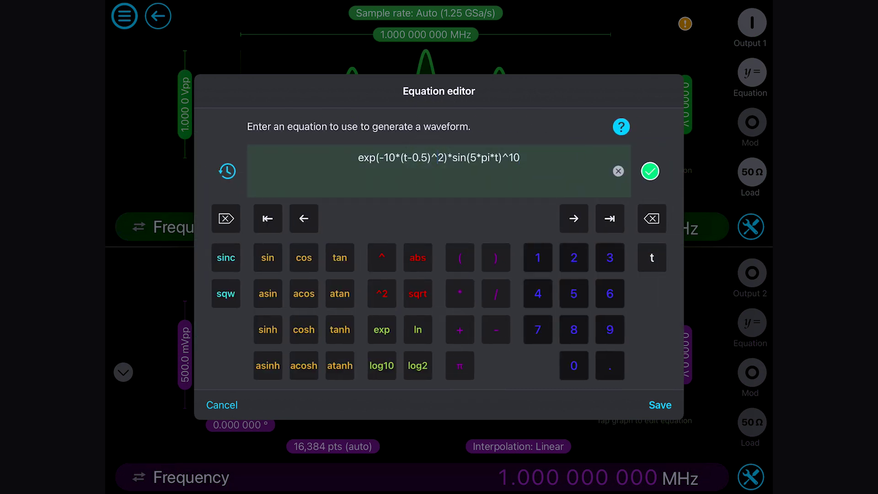
pyautogui.click(652, 218)
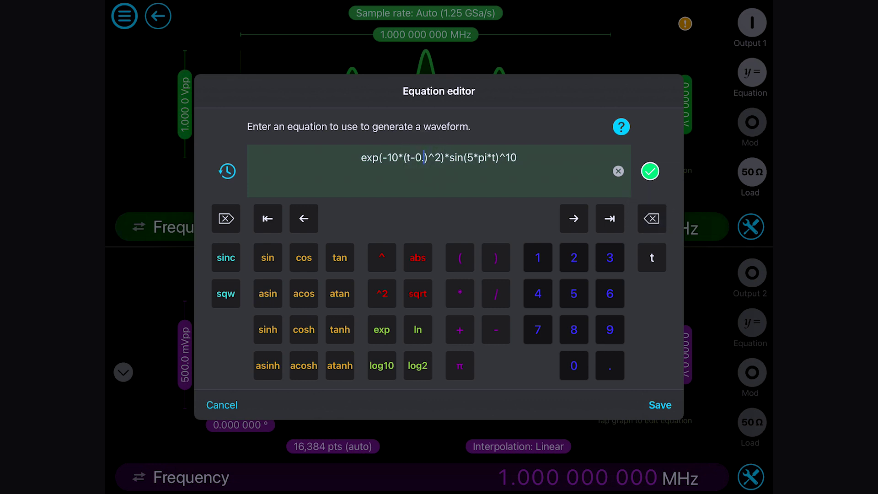
pyautogui.click(538, 258)
pyautogui.click(650, 171)
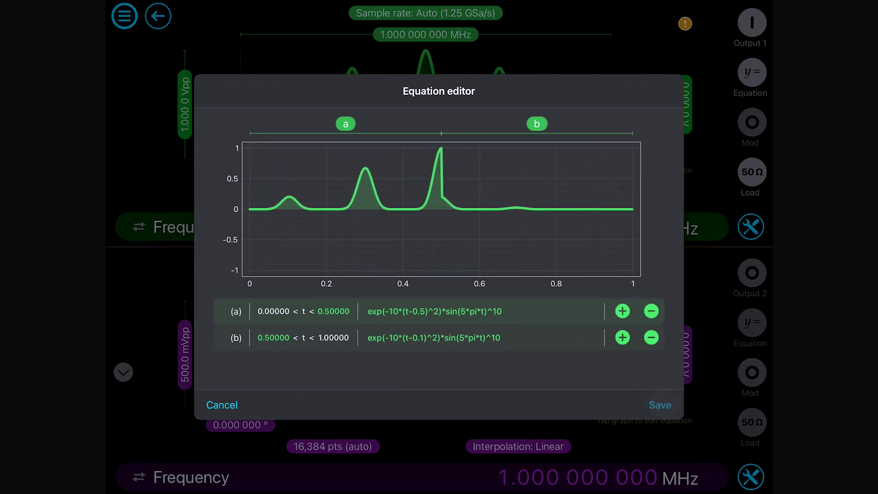
pyautogui.click(664, 405)
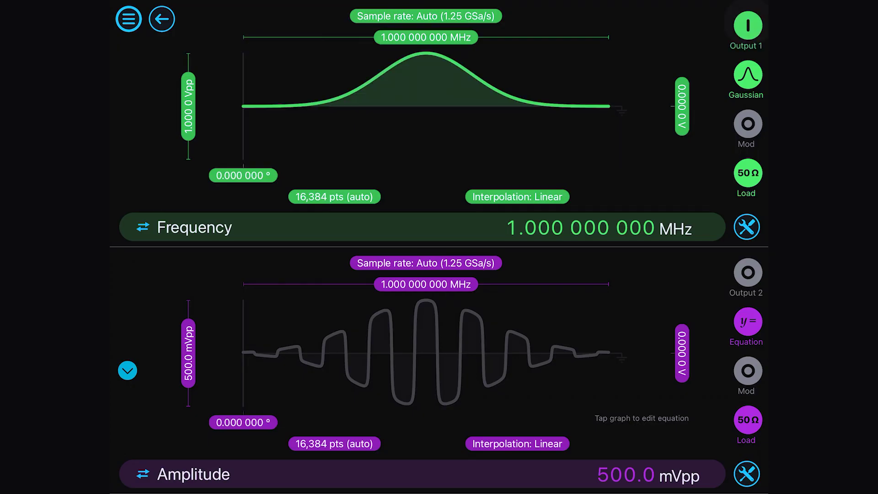
# Pulse Output 1 with 5 dead cycles, then switch it to burst mode
pyautogui.click(748, 125)
pyautogui.click(615, 26)
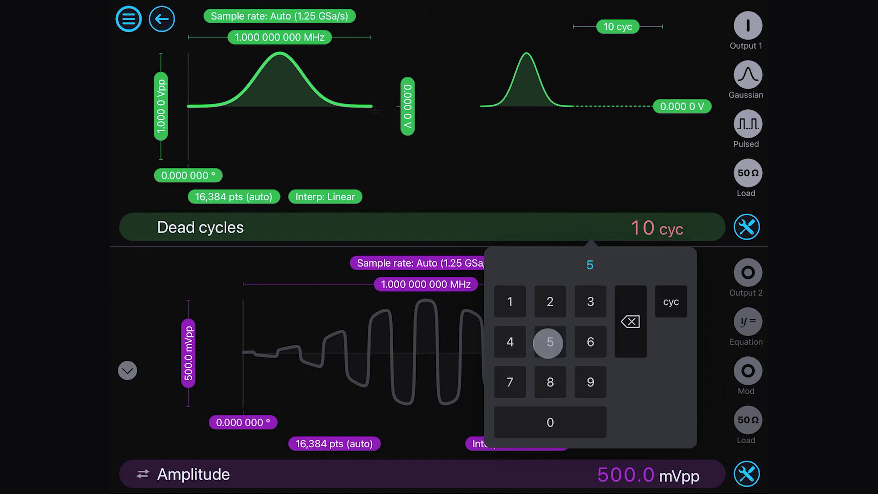
pyautogui.click(671, 301)
pyautogui.click(747, 129)
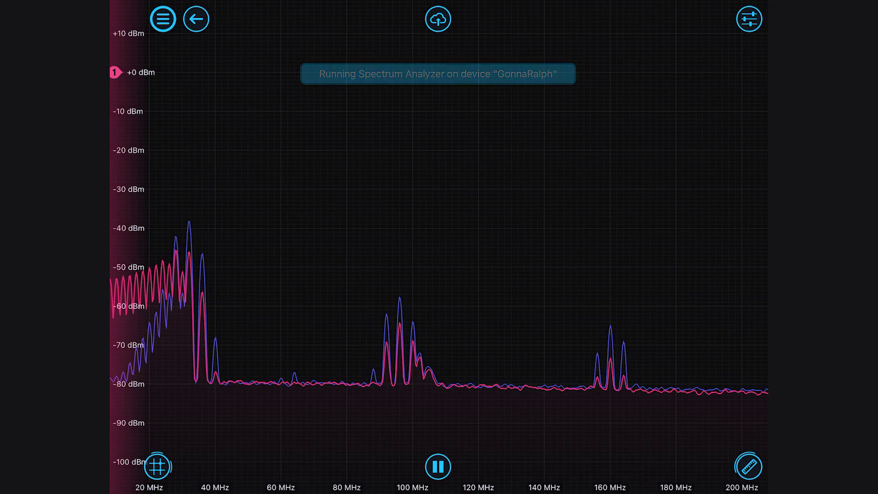
pyautogui.scroll(5, 415, 376)
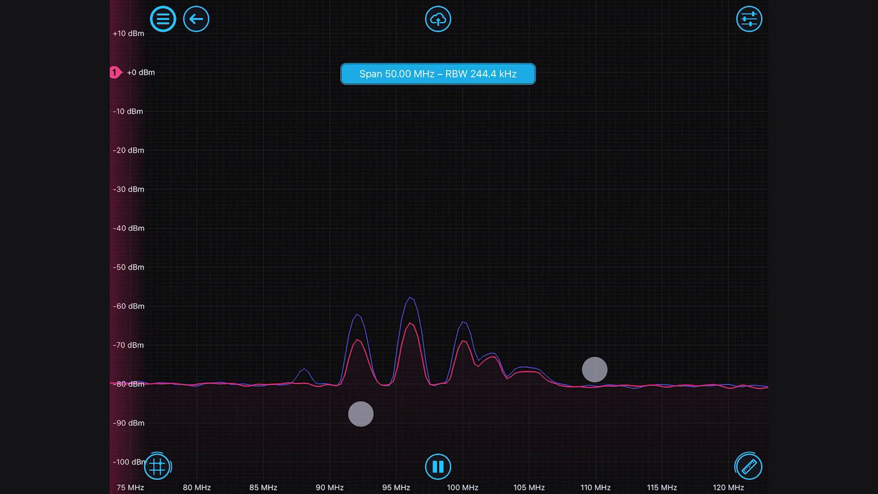
pyautogui.scroll(-1, 490, 389)
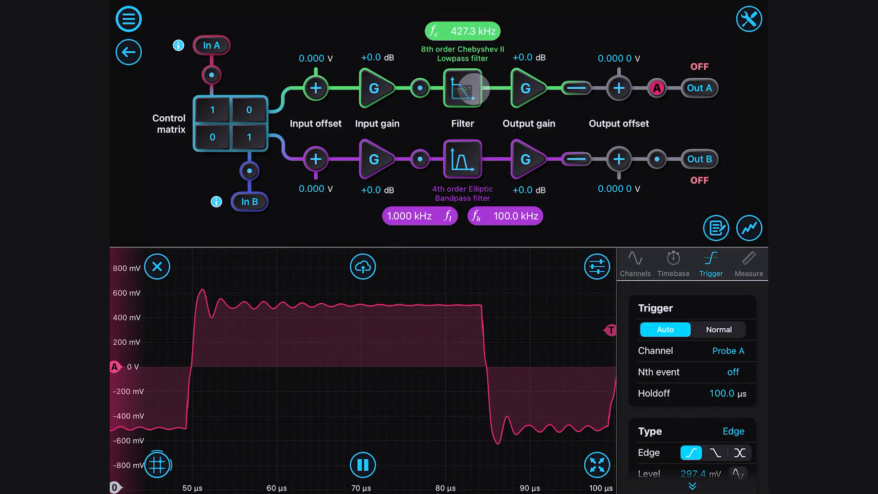
# Set the channel A lowpass stopband to +69.0 dB and apply the filter
pyautogui.click(465, 89)
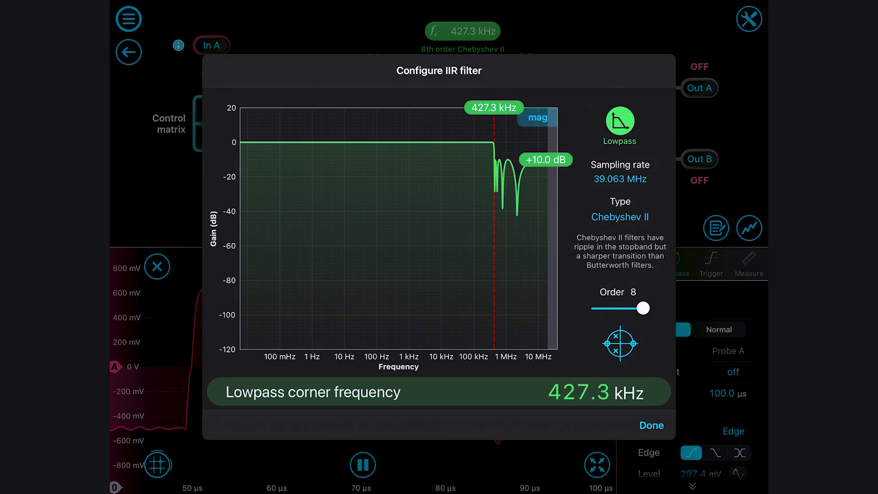
pyautogui.moveTo(552, 160); pyautogui.dragTo(567, 262)
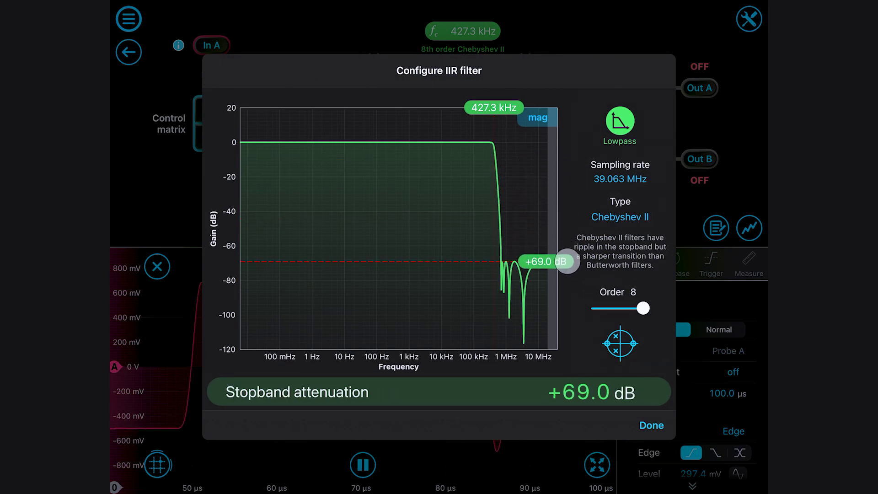
pyautogui.click(654, 425)
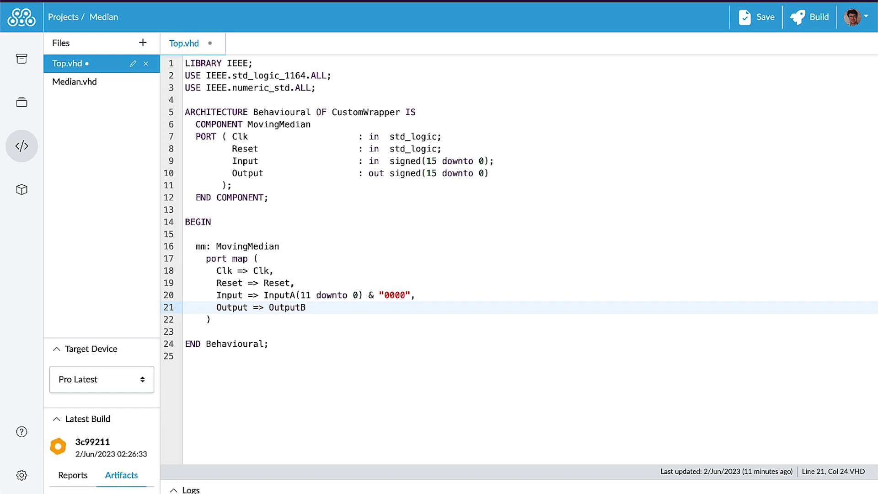
# Close the line 22 port map in Top.vhd and queue a new build
pyautogui.press('Down')
pyautogui.write(';')
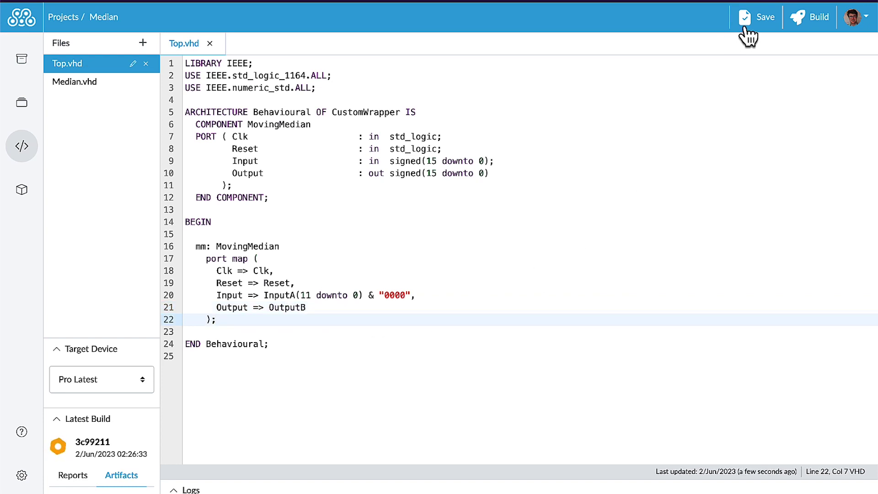
pyautogui.click(802, 20)
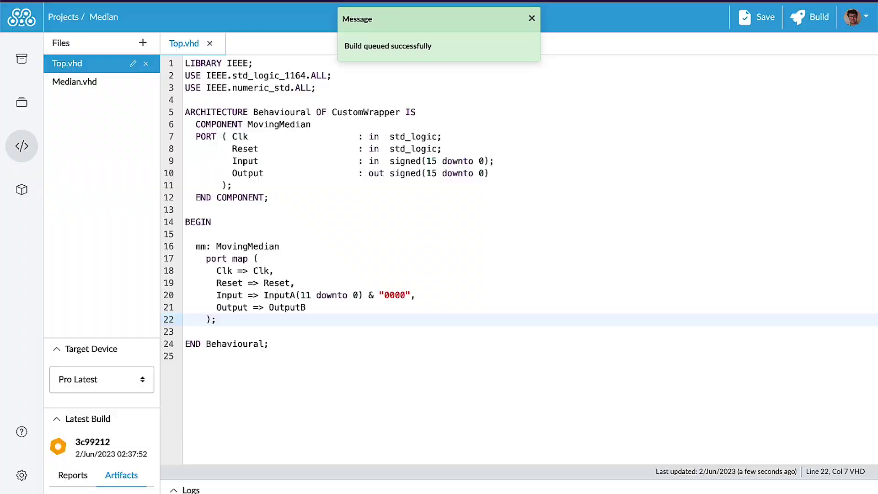